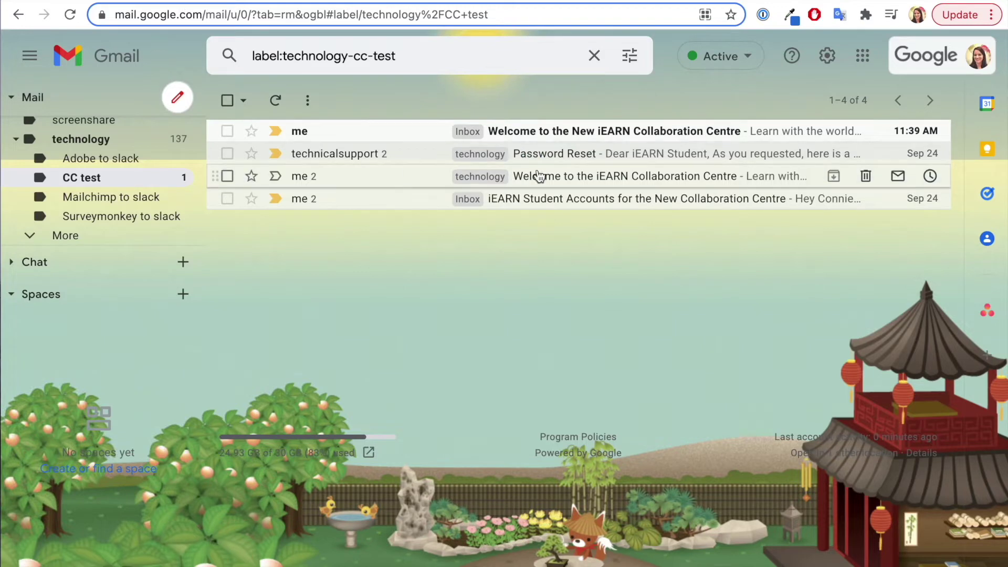
Step: Open the iEARN Collaboration Centre welcome email, show its images, and follow its Student Registration button
{"action": "left_click", "coordinate": [561, 132]}
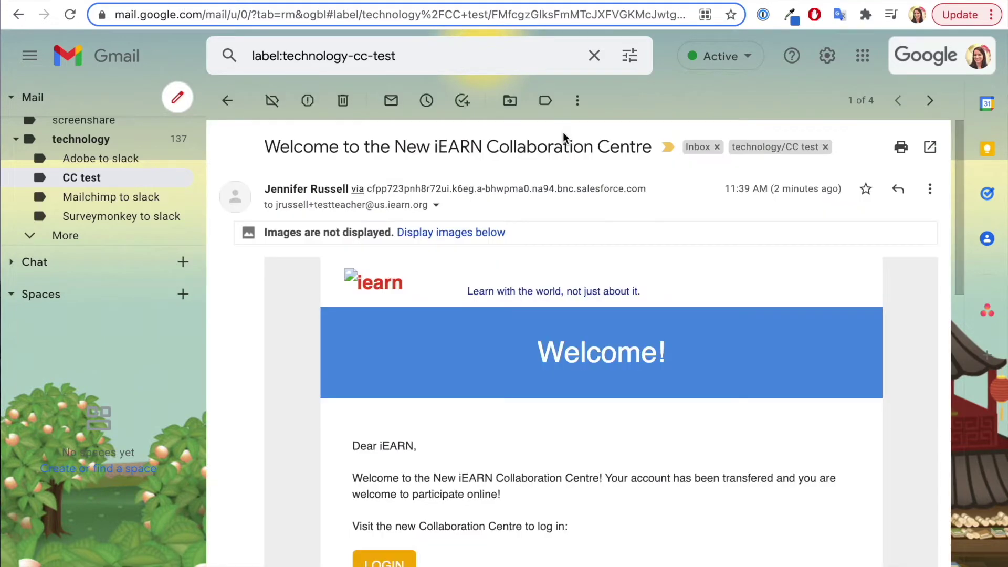
{"action": "left_click", "coordinate": [469, 234]}
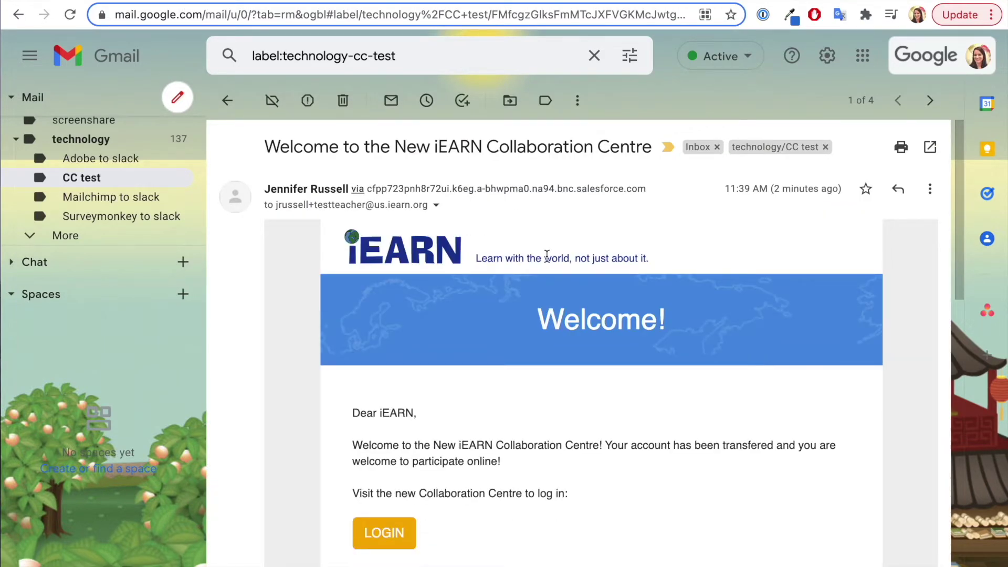
{"action": "scroll", "coordinate": [547, 256], "scroll_direction": "down", "scroll_amount": 5}
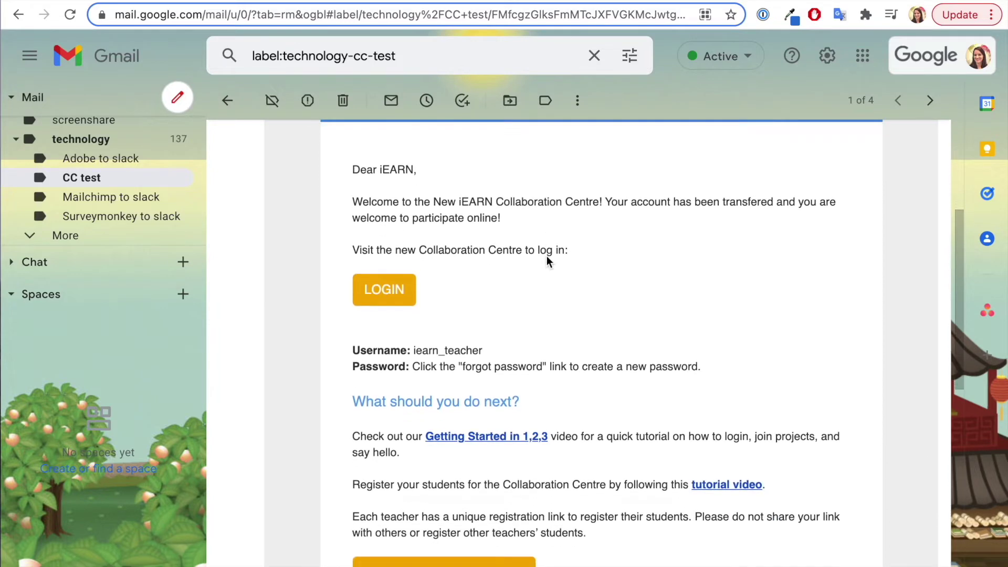
{"action": "scroll", "coordinate": [615, 335], "scroll_direction": "down", "scroll_amount": 4}
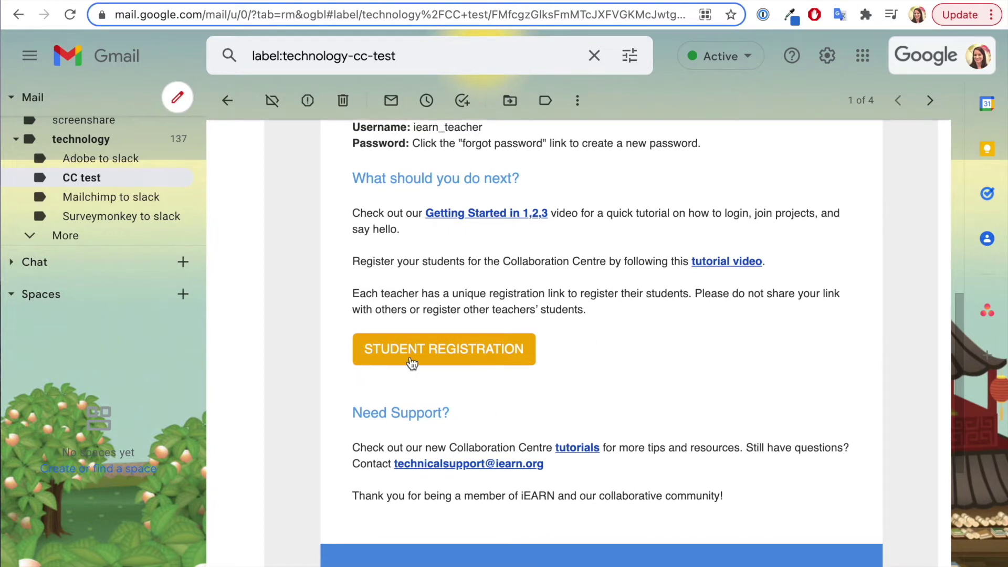
{"action": "left_click", "coordinate": [461, 359]}
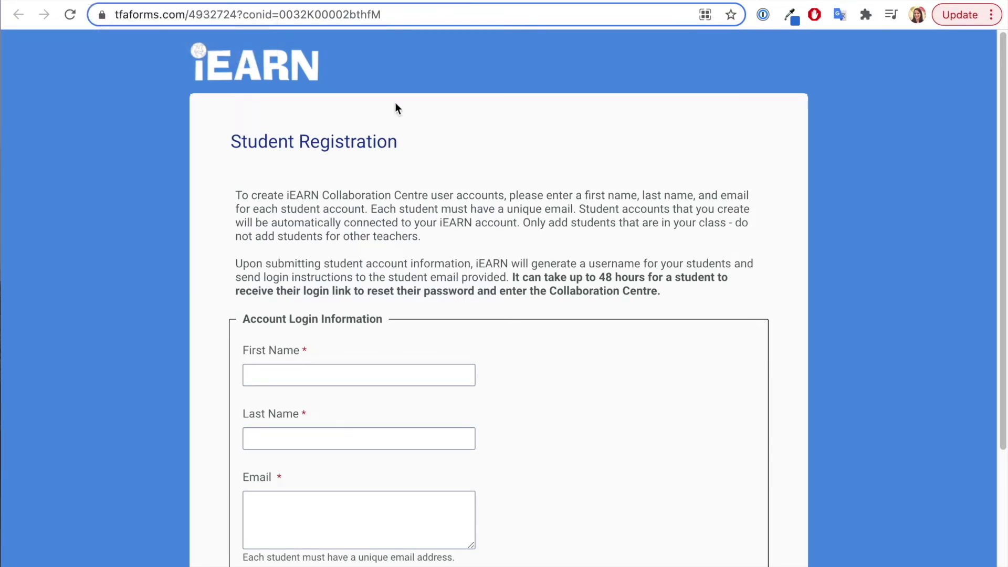
Step: Go to the teacher's Manage Profile page in the Collaboration Centre
{"action": "left_click", "coordinate": [559, 2]}
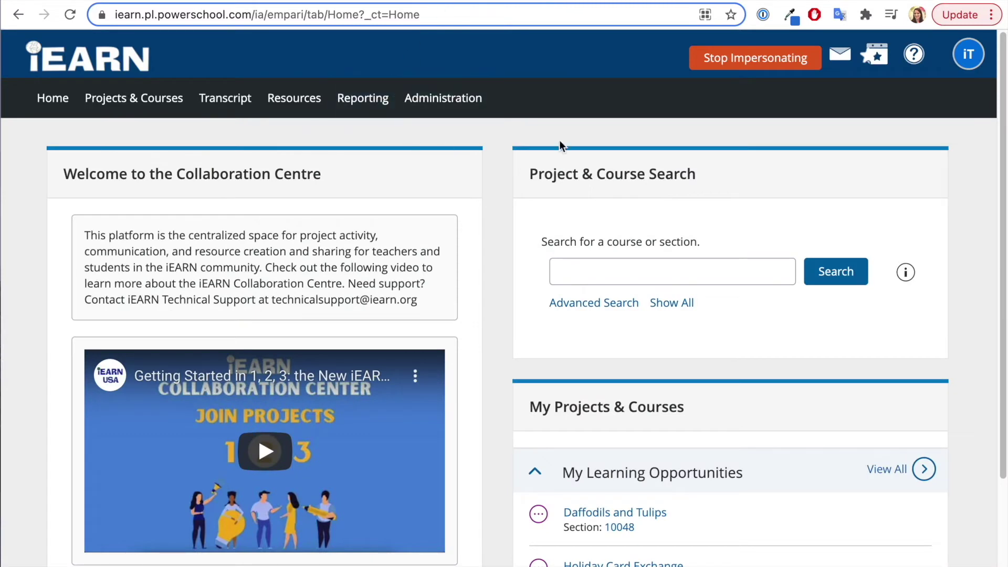
{"action": "left_click", "coordinate": [968, 55]}
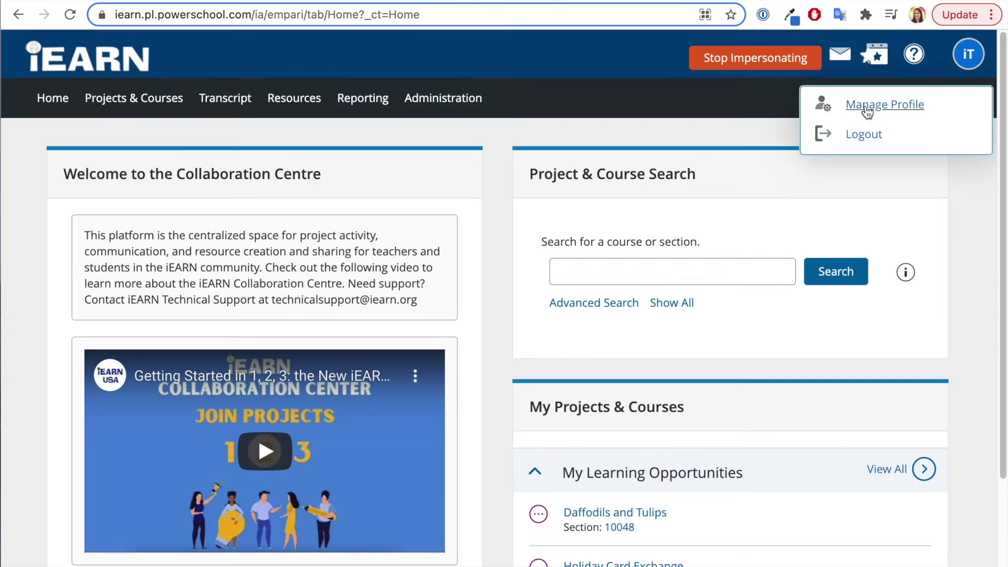
{"action": "left_click", "coordinate": [900, 115]}
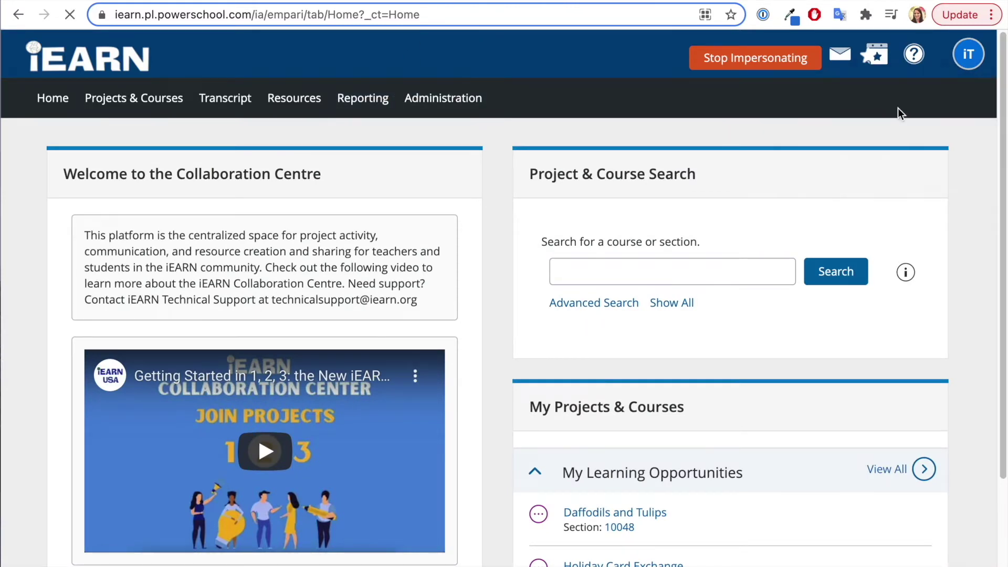
Step: Copy the Student Registration Link from the profile into a new browser tab
{"action": "scroll", "coordinate": [552, 167], "scroll_direction": "down", "scroll_amount": 6}
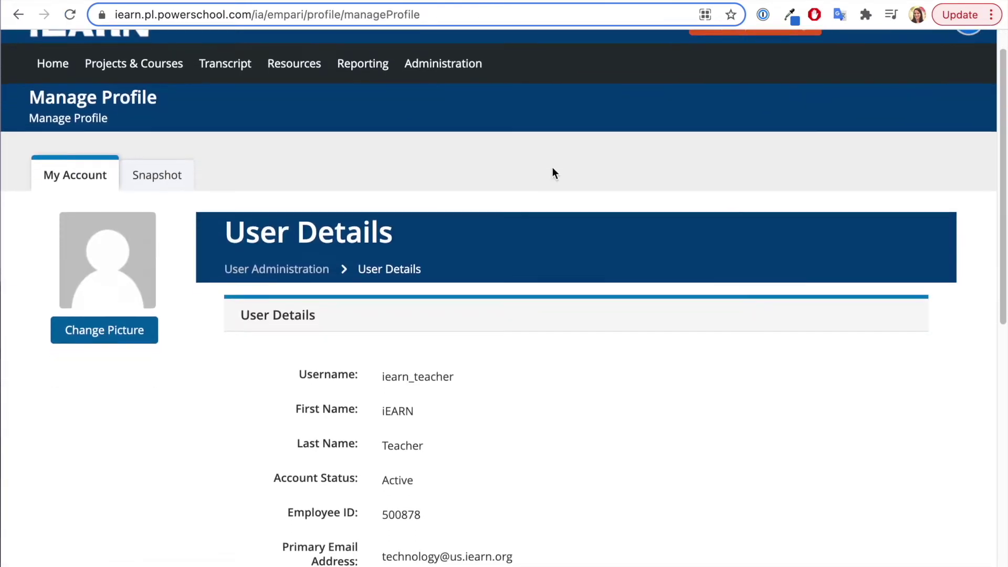
{"action": "scroll", "coordinate": [552, 172], "scroll_direction": "down", "scroll_amount": 3}
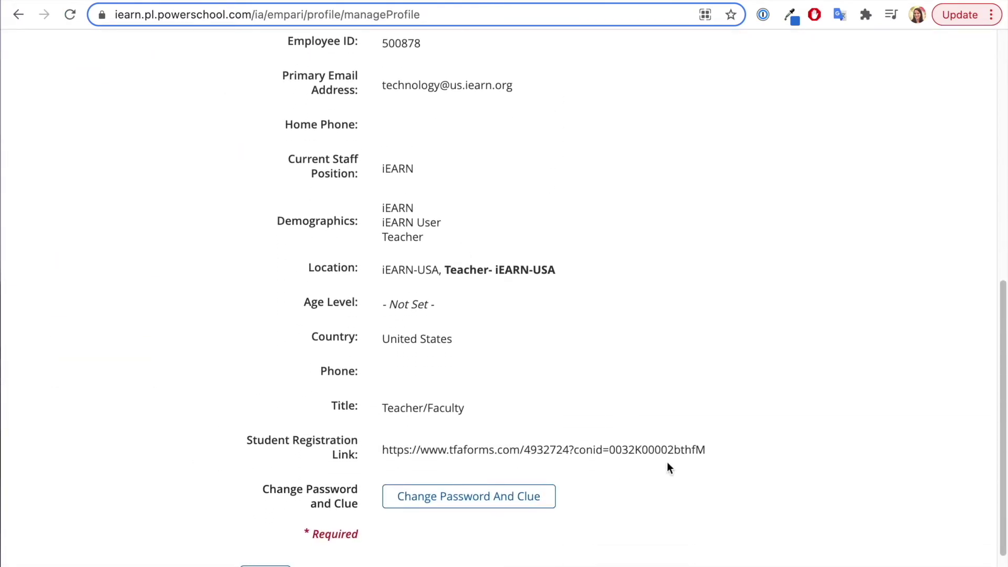
{"action": "left_click_drag", "start_coordinate": [709, 451], "coordinate": [382, 447]}
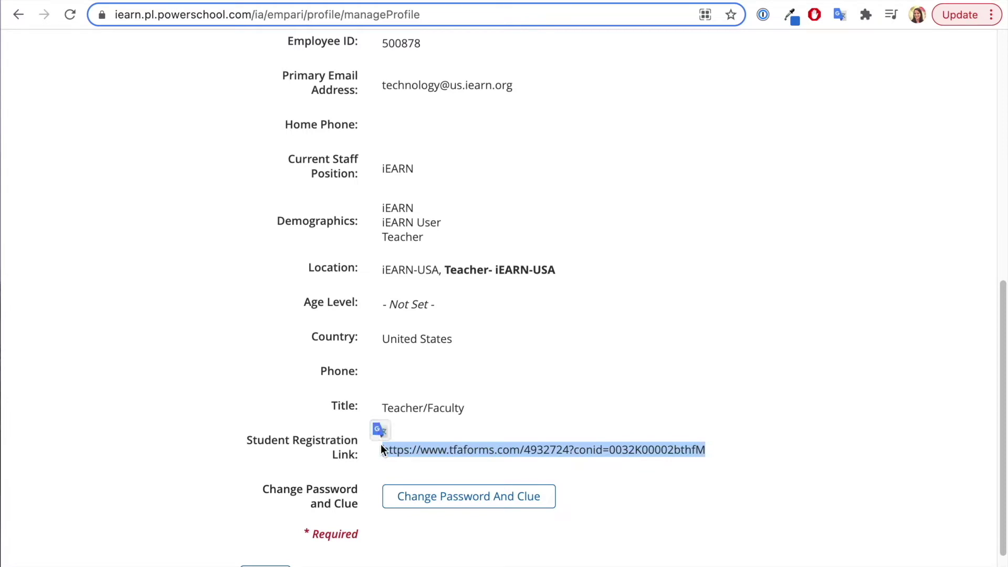
{"action": "key", "text": "ctrl+c"}
{"action": "key", "text": "ctrl+t"}
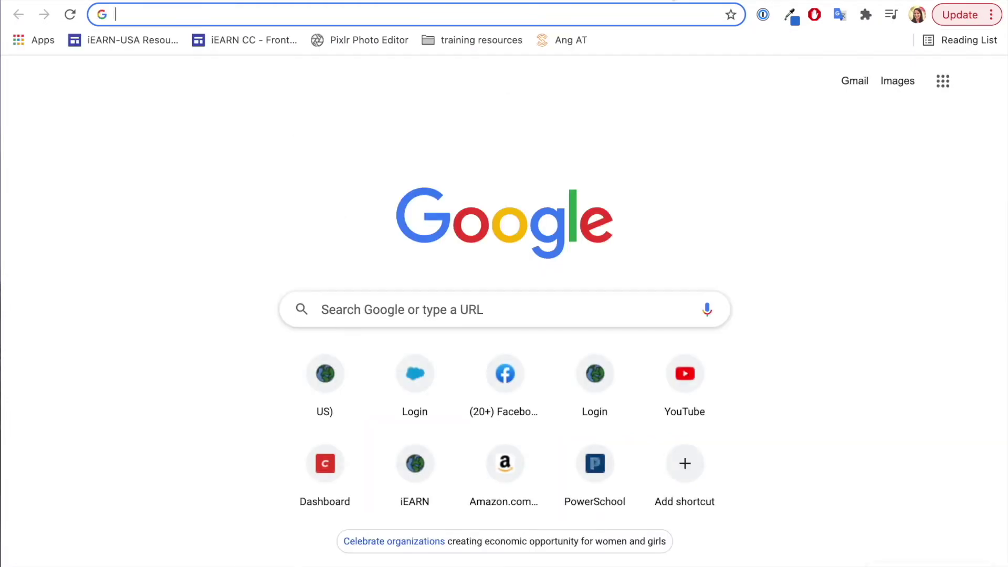
Step: Load the pasted Student Registration Link in the new tab
{"action": "key", "text": "ctrl+v"}
{"action": "key", "text": "Return"}
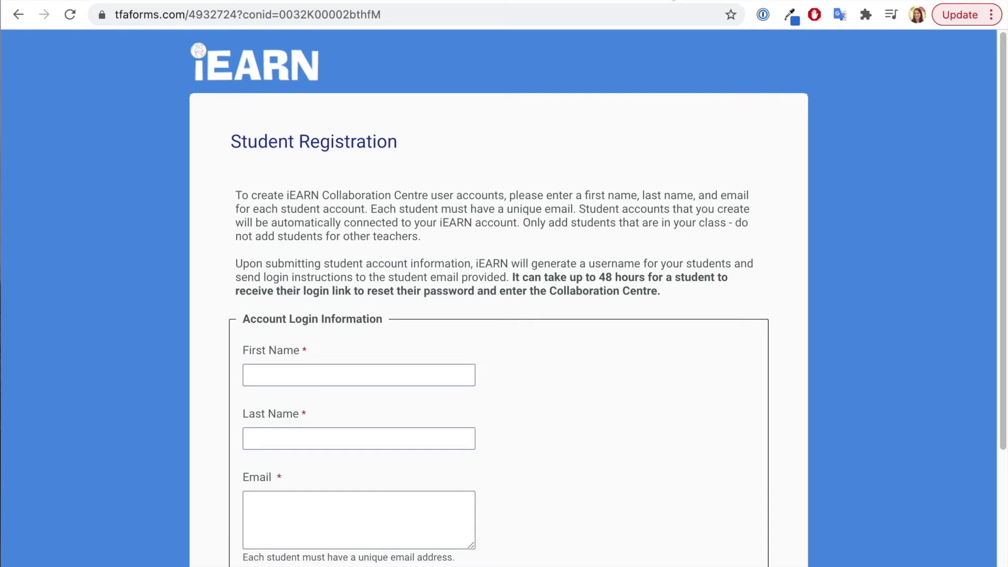
{"action": "scroll", "coordinate": [419, 127], "scroll_direction": "down", "scroll_amount": 2}
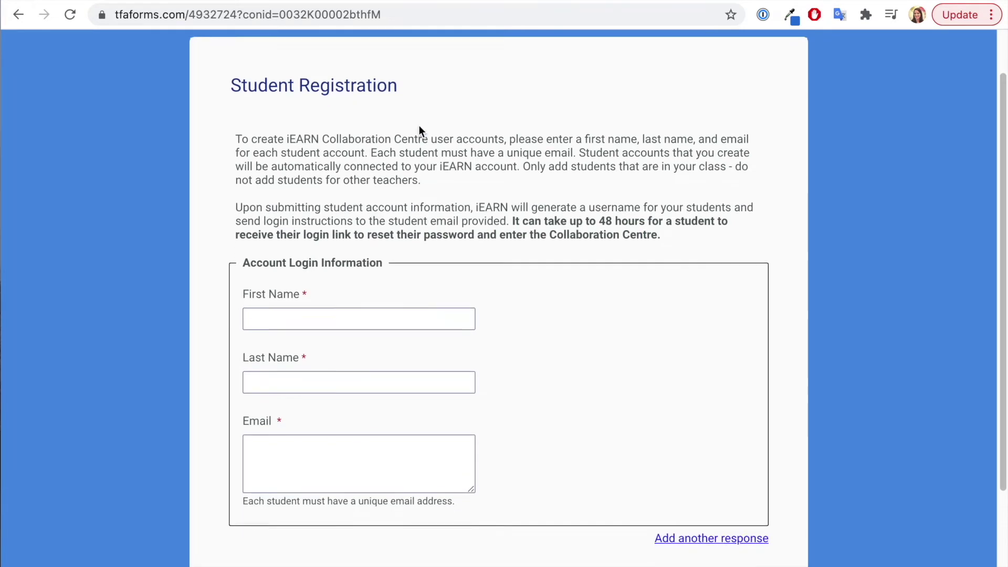
{"action": "scroll", "coordinate": [419, 127], "scroll_direction": "down", "scroll_amount": 1}
{"action": "left_click", "coordinate": [302, 307]}
{"action": "type", "text": "first name"}
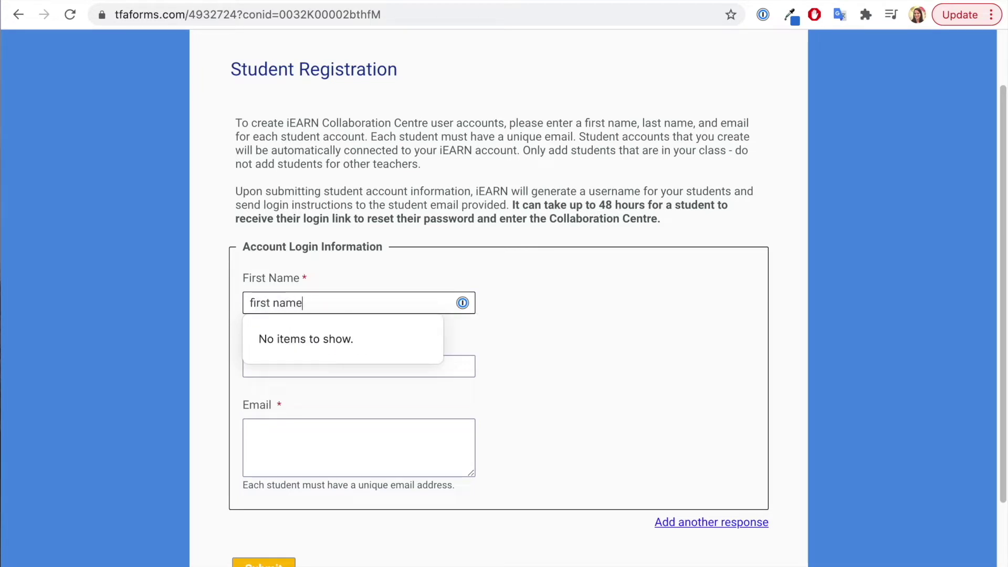
{"action": "key", "text": "Tab"}
{"action": "type", "text": "last name"}
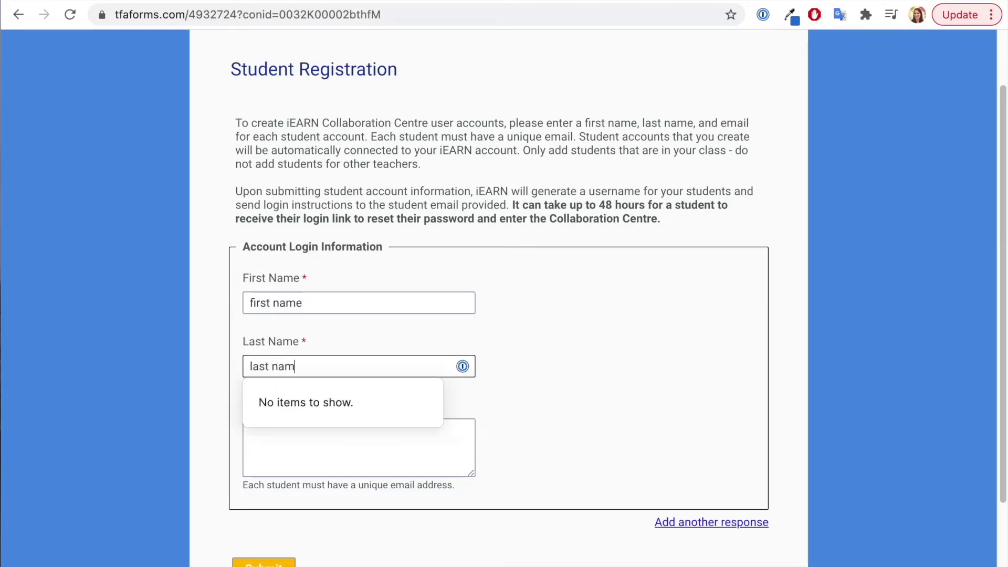
{"action": "left_click", "coordinate": [454, 436]}
{"action": "type", "text": "email"}
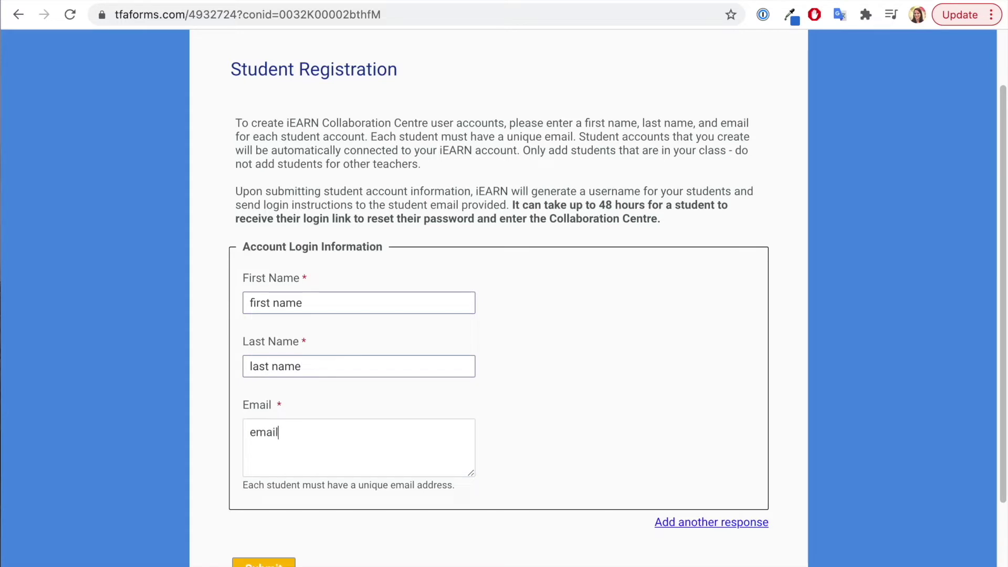
{"action": "type", "text": "@us.iearn.org"}
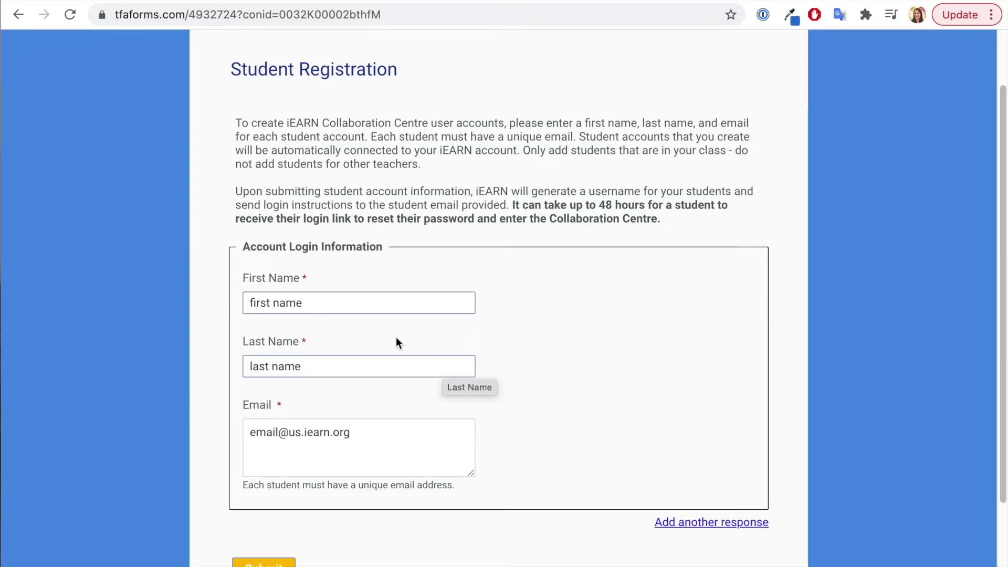
Step: Add a second student entry, then submit the form and dismiss the incomplete-form alert
{"action": "left_click", "coordinate": [700, 523]}
{"action": "scroll", "coordinate": [524, 459], "scroll_direction": "down", "scroll_amount": 5}
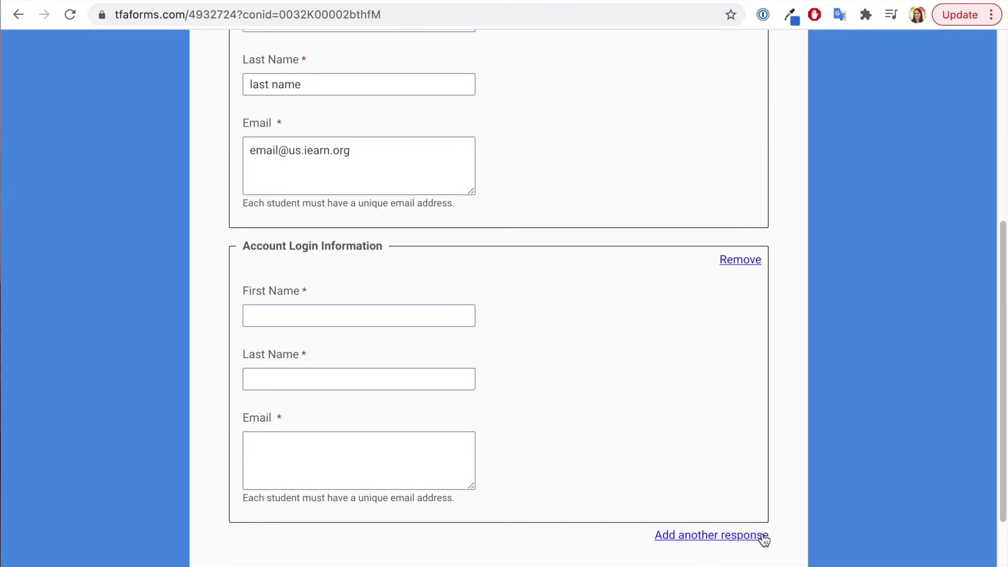
{"action": "scroll", "coordinate": [726, 422], "scroll_direction": "down", "scroll_amount": 2}
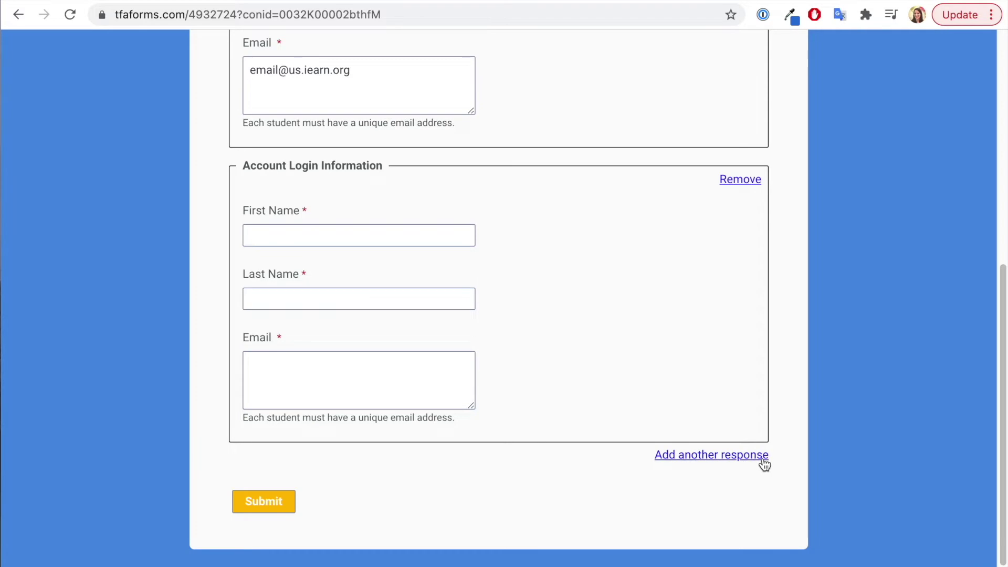
{"action": "scroll", "coordinate": [761, 458], "scroll_direction": "down", "scroll_amount": 1}
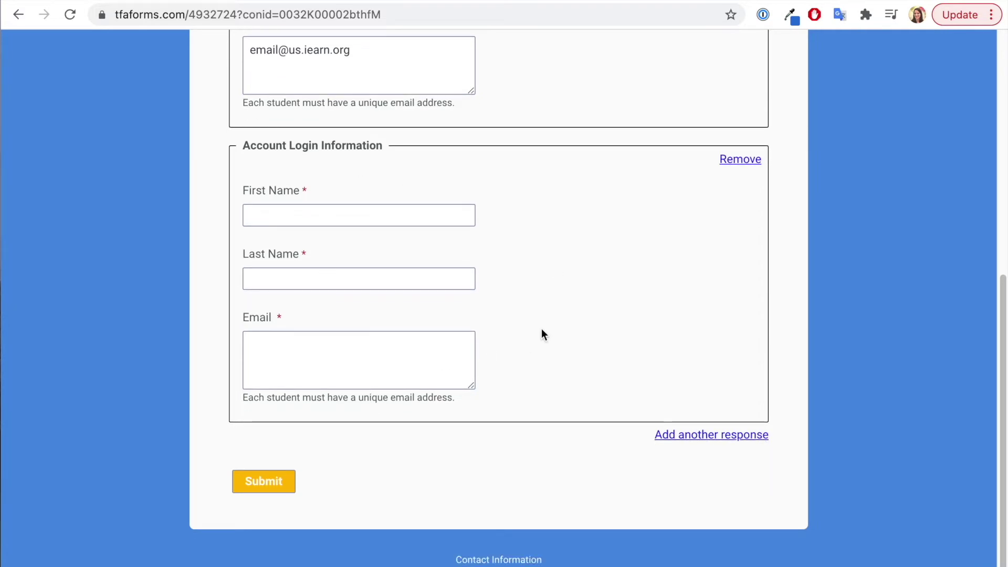
{"action": "scroll", "coordinate": [543, 331], "scroll_direction": "up", "scroll_amount": 7}
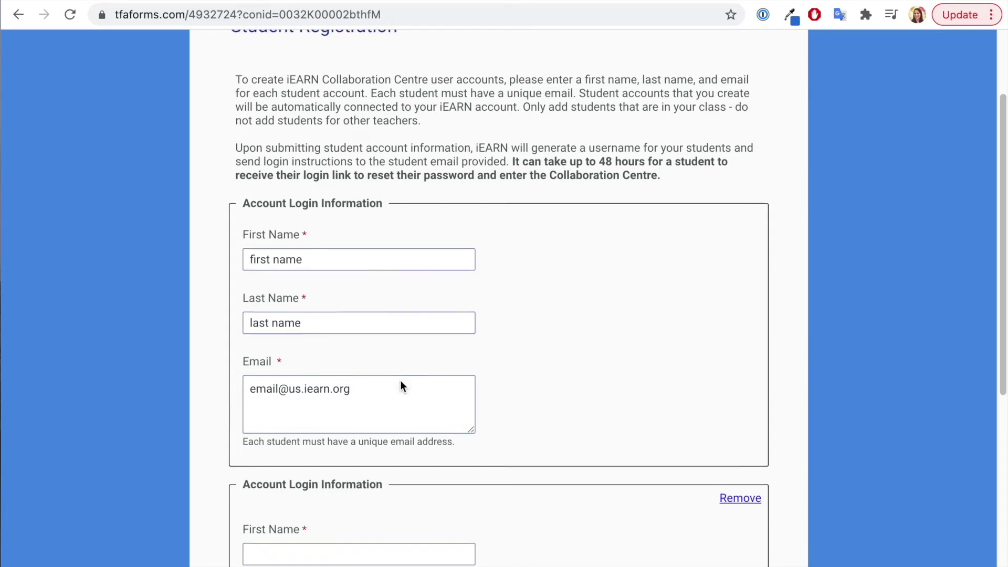
{"action": "scroll", "coordinate": [400, 382], "scroll_direction": "down", "scroll_amount": 8}
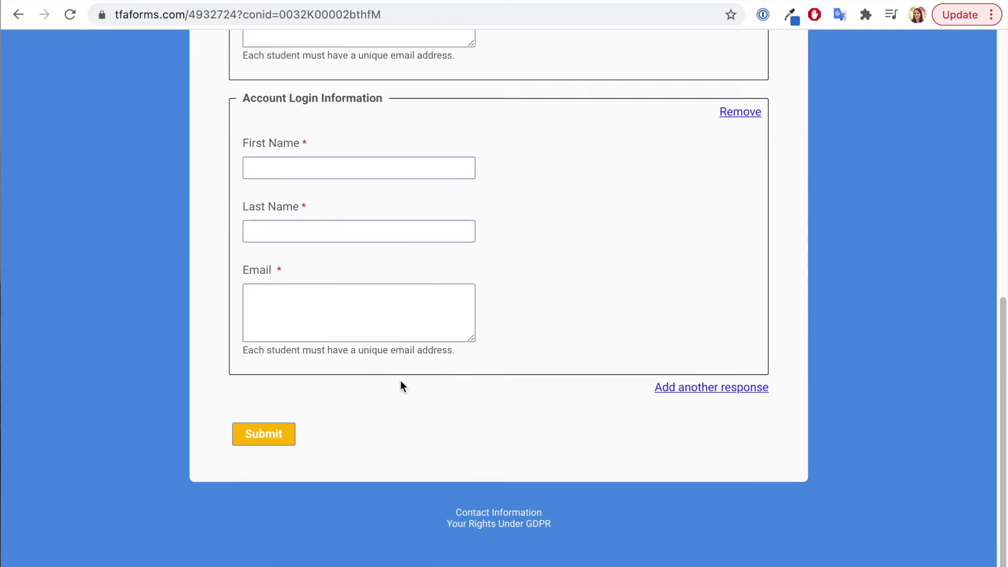
{"action": "left_click", "coordinate": [267, 443]}
{"action": "key", "text": "Return"}
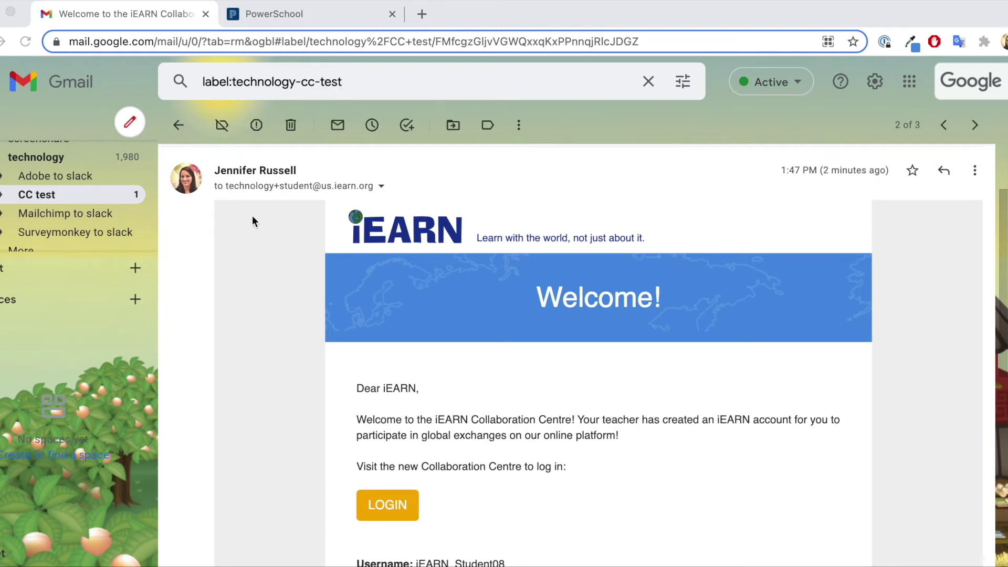
Step: Copy the student's username from the welcome email and go to the Collaboration Centre login page
{"action": "scroll", "coordinate": [464, 246], "scroll_direction": "down", "scroll_amount": 1}
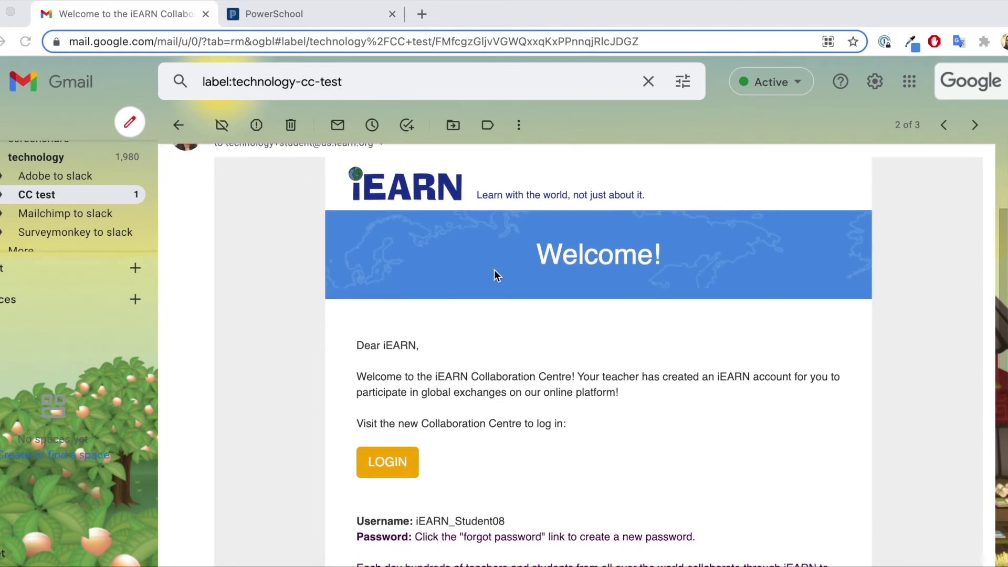
{"action": "scroll", "coordinate": [494, 269], "scroll_direction": "down", "scroll_amount": 2}
{"action": "scroll", "coordinate": [493, 276], "scroll_direction": "down", "scroll_amount": 3}
{"action": "scroll", "coordinate": [494, 276], "scroll_direction": "up", "scroll_amount": 1}
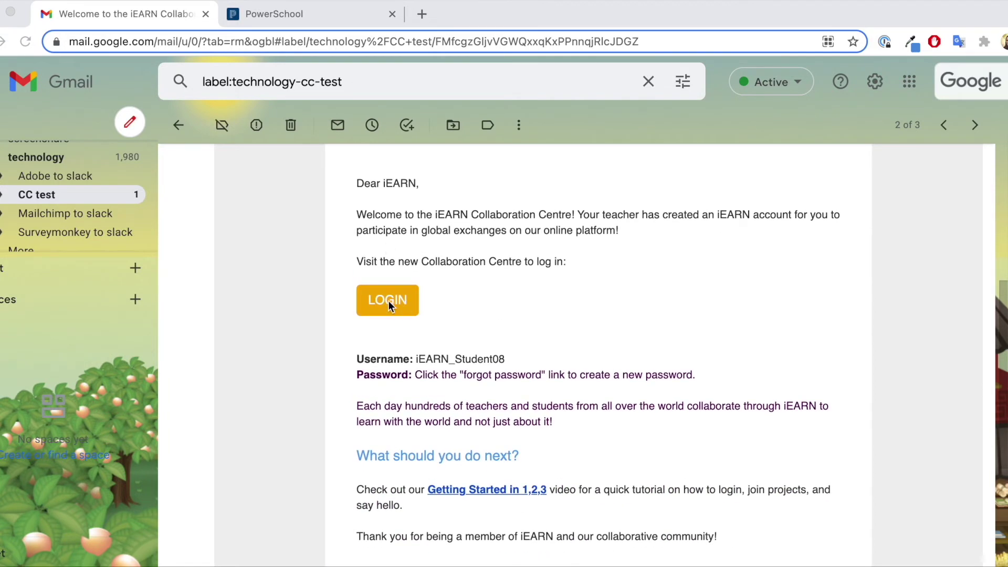
{"action": "left_click", "coordinate": [514, 360]}
{"action": "left_click_drag", "start_coordinate": [502, 361], "coordinate": [417, 362]}
{"action": "key", "text": "super+c"}
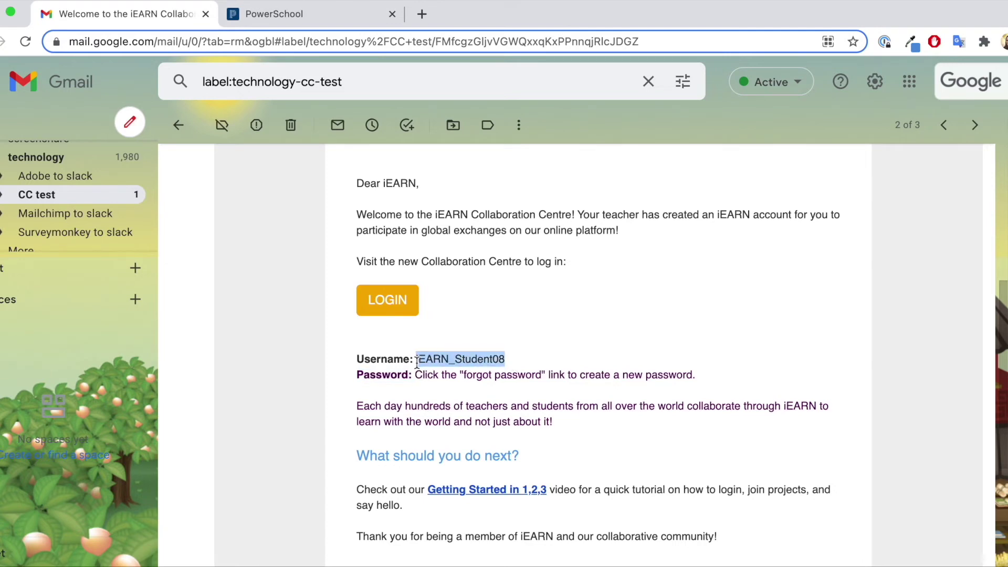
{"action": "left_click", "coordinate": [369, 300]}
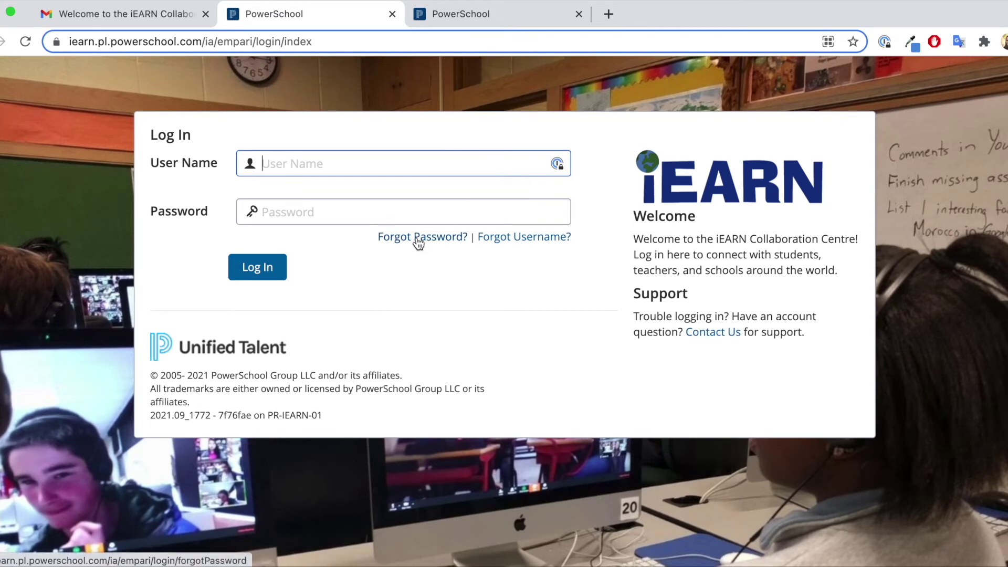
Step: Request a forgotten-password reset for the pasted student username and close the confirmation
{"action": "left_click", "coordinate": [417, 238]}
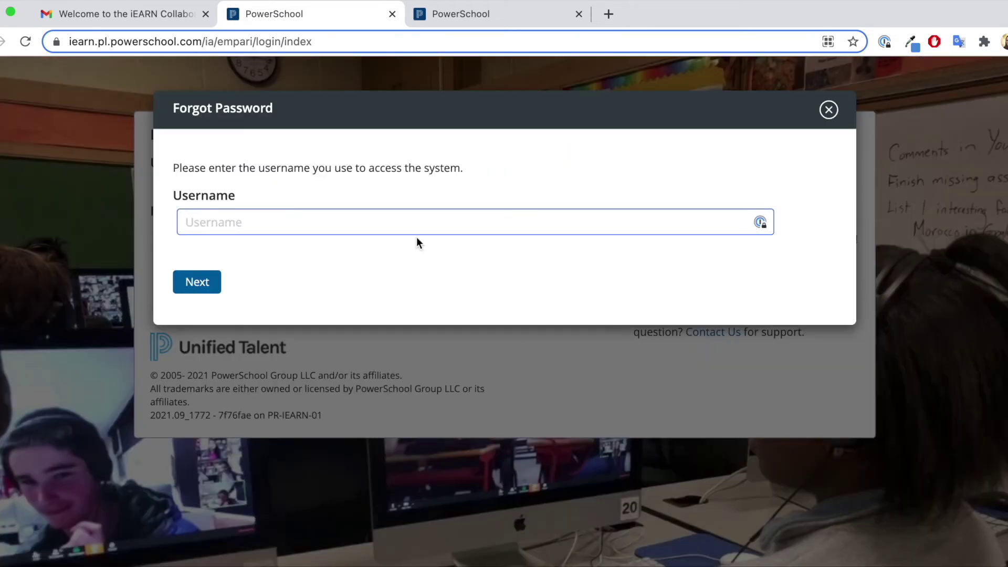
{"action": "key", "text": "super+v"}
{"action": "left_click", "coordinate": [217, 280]}
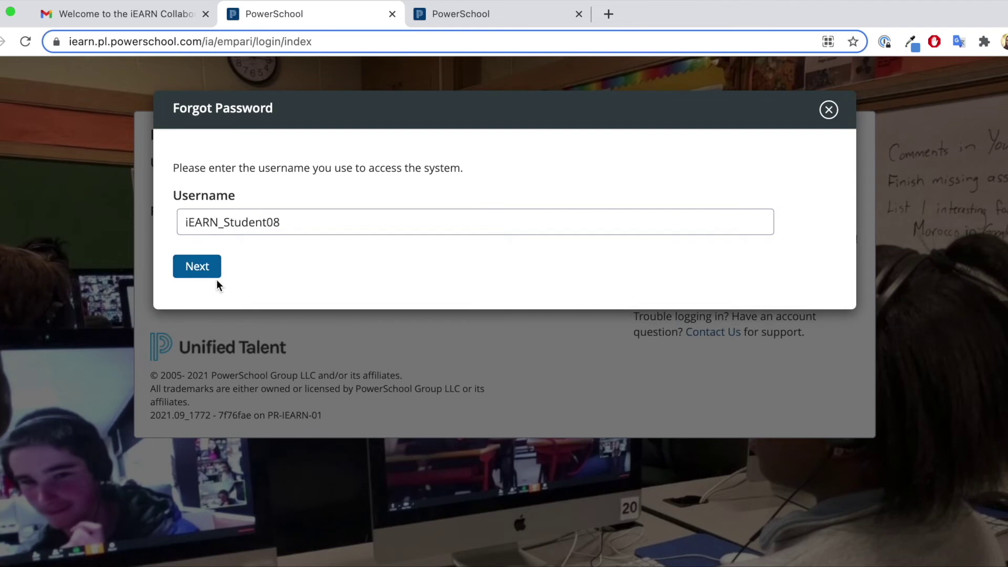
{"action": "left_click", "coordinate": [199, 268]}
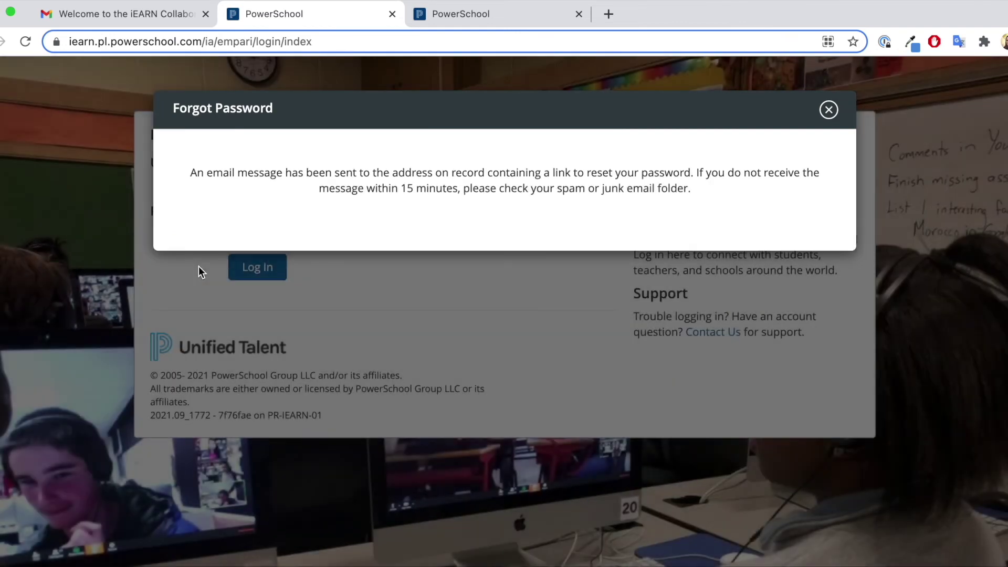
{"action": "left_click", "coordinate": [828, 111]}
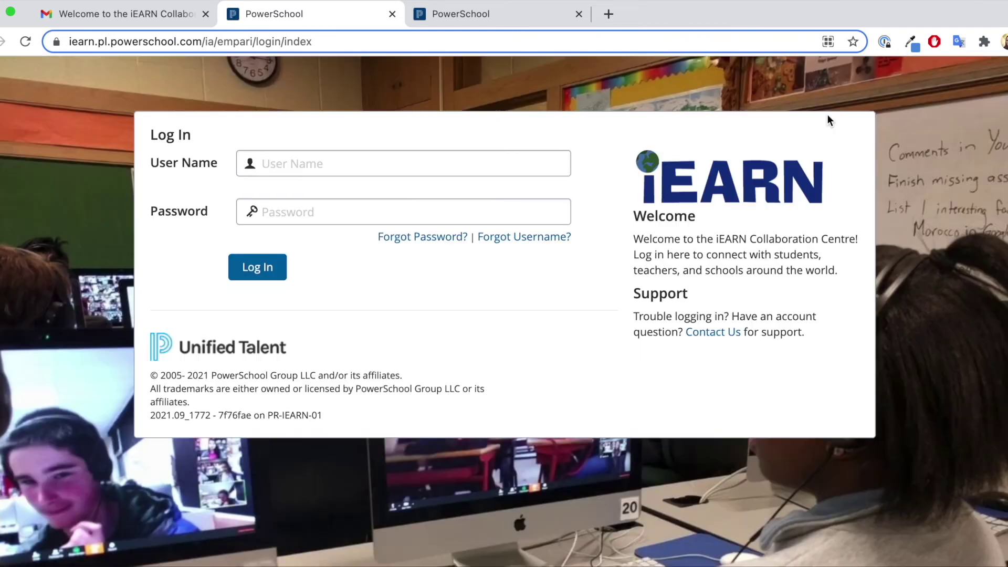
Step: Follow the reset link in the Password Reset email from the CC test label
{"action": "left_click", "coordinate": [150, 14]}
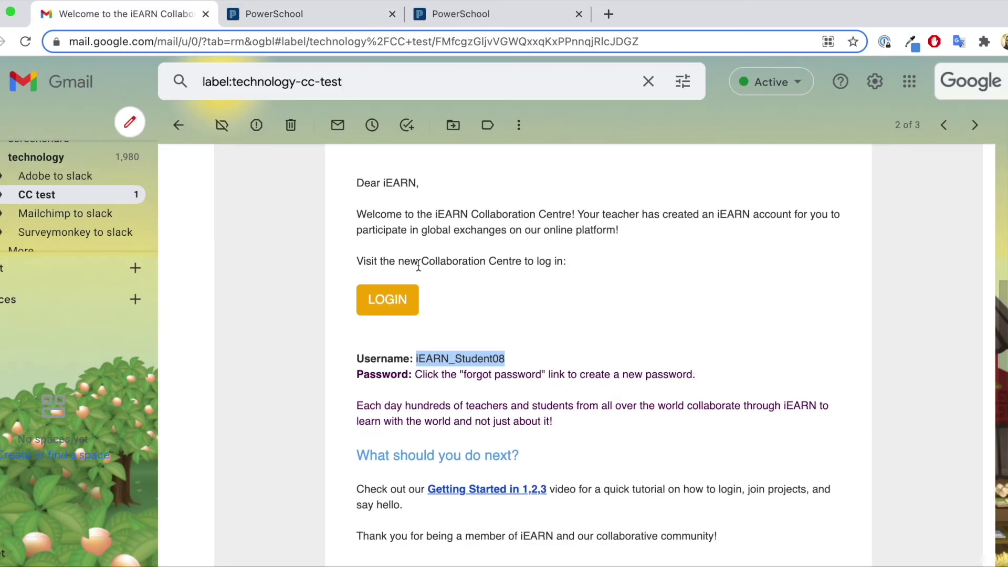
{"action": "scroll", "coordinate": [252, 227], "scroll_direction": "up", "scroll_amount": 5}
{"action": "left_click", "coordinate": [80, 201]}
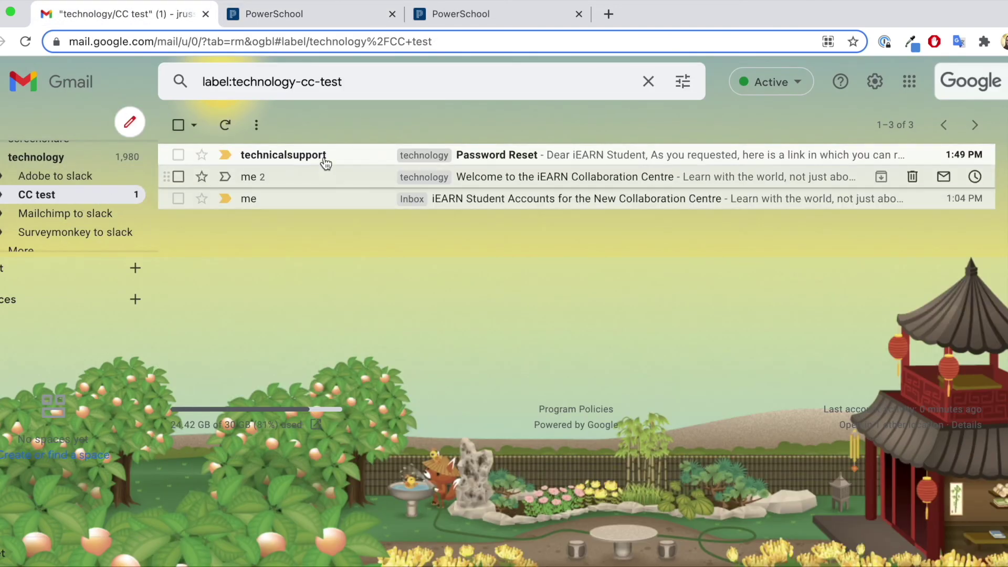
{"action": "left_click", "coordinate": [322, 155]}
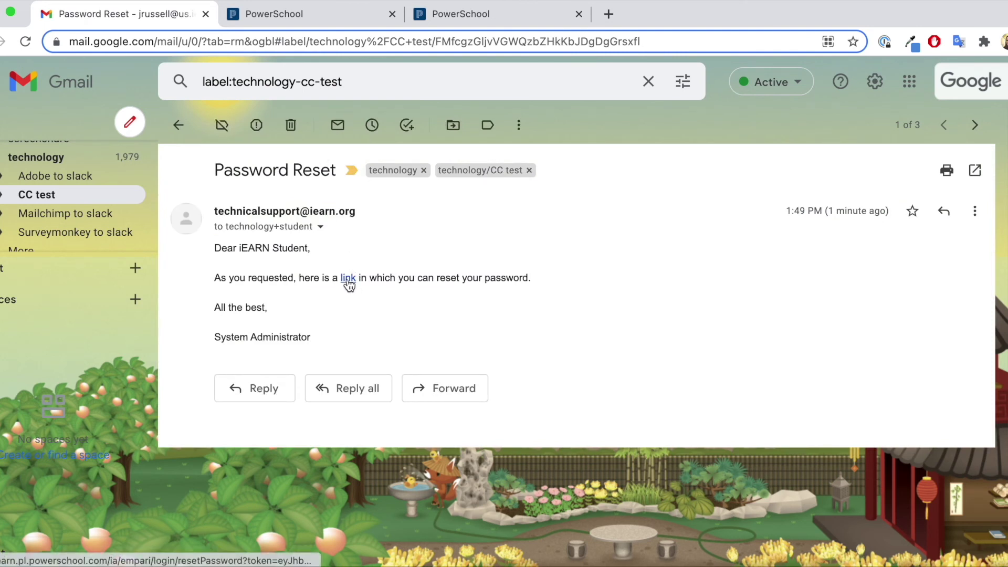
{"action": "left_click", "coordinate": [349, 281]}
{"action": "left_click", "coordinate": [284, 122]}
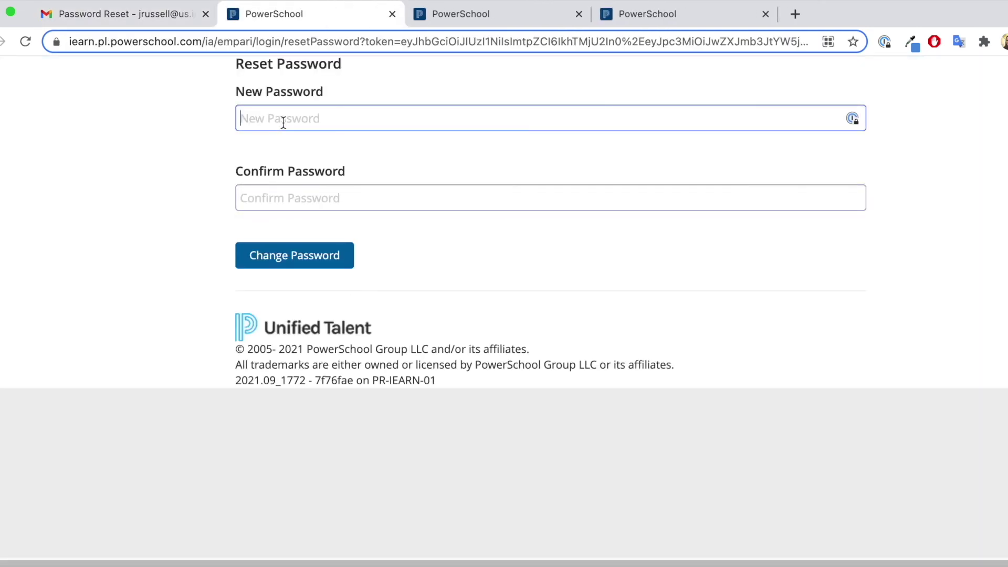
Step: Enter and confirm the student's new password, then save it with Change Password
{"action": "type", "text": "••••••••••••••"}
{"action": "key", "text": "Tab"}
{"action": "type", "text": "••••••••••••••"}
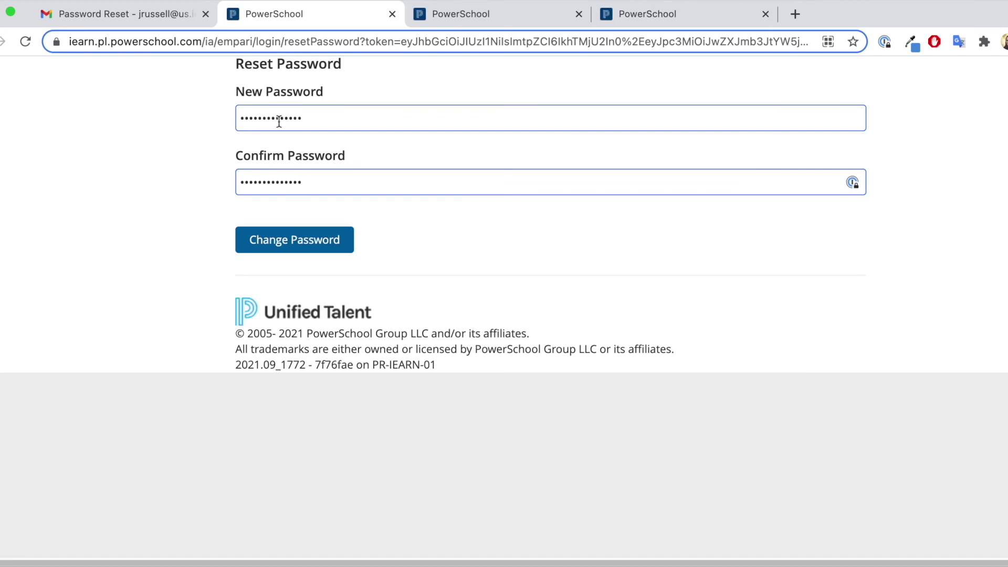
{"action": "left_click", "coordinate": [319, 234]}
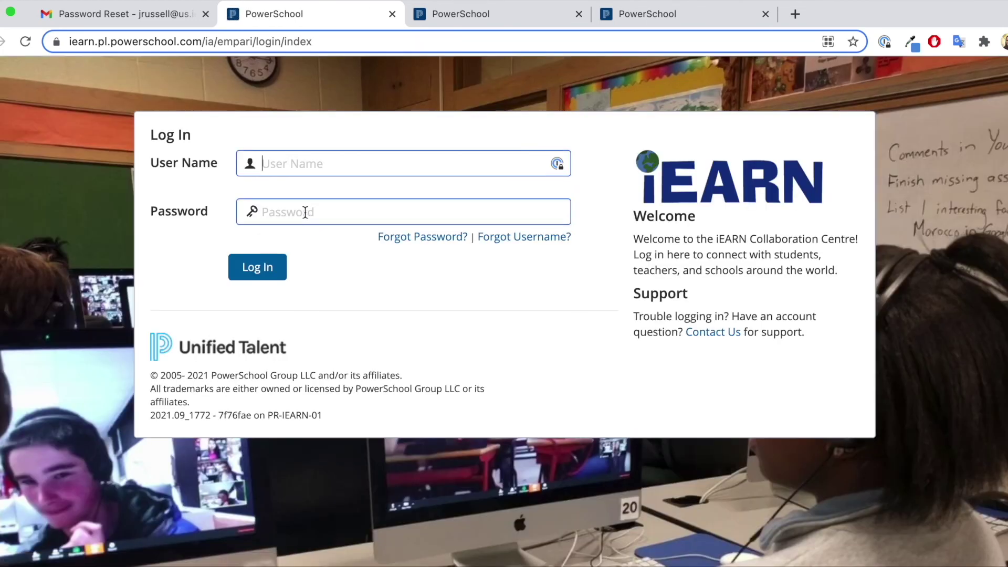
Step: Log in with the pasted student username and the new password
{"action": "key", "text": "super+v"}
{"action": "key", "text": "Tab"}
{"action": "type", "text": "•••••••••••••"}
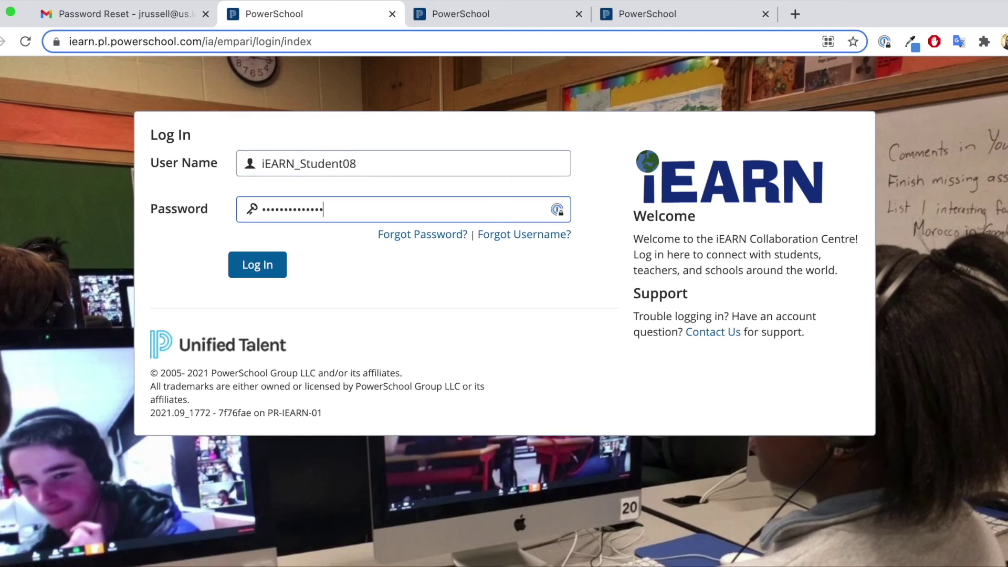
{"action": "left_click", "coordinate": [282, 267]}
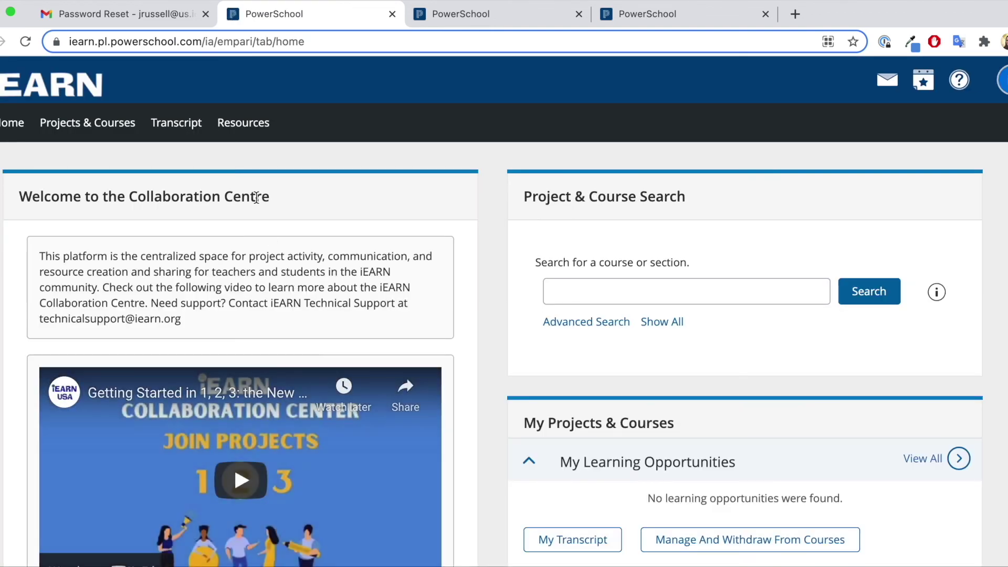
{"action": "left_click", "coordinate": [601, 293]}
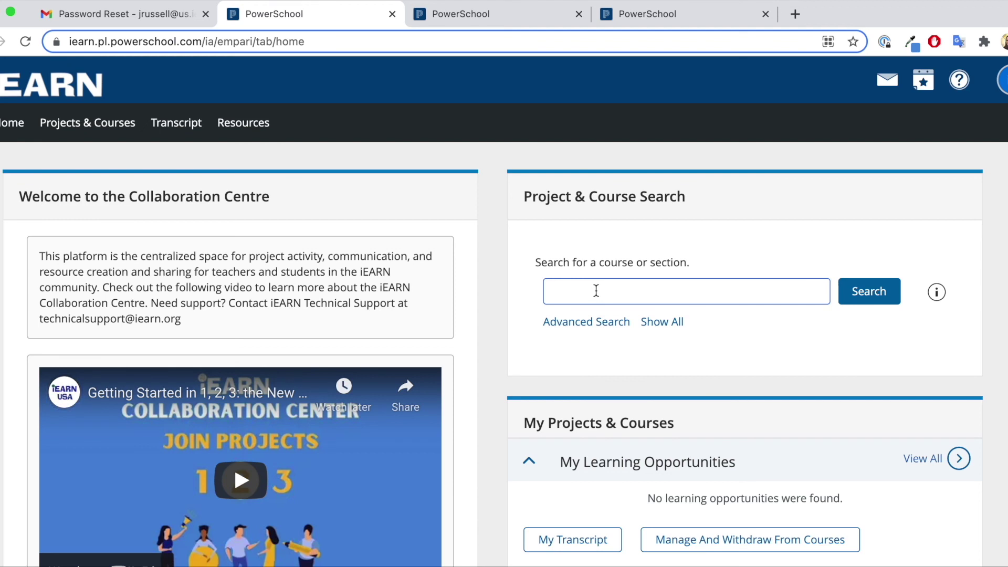
{"action": "left_click", "coordinate": [465, 190]}
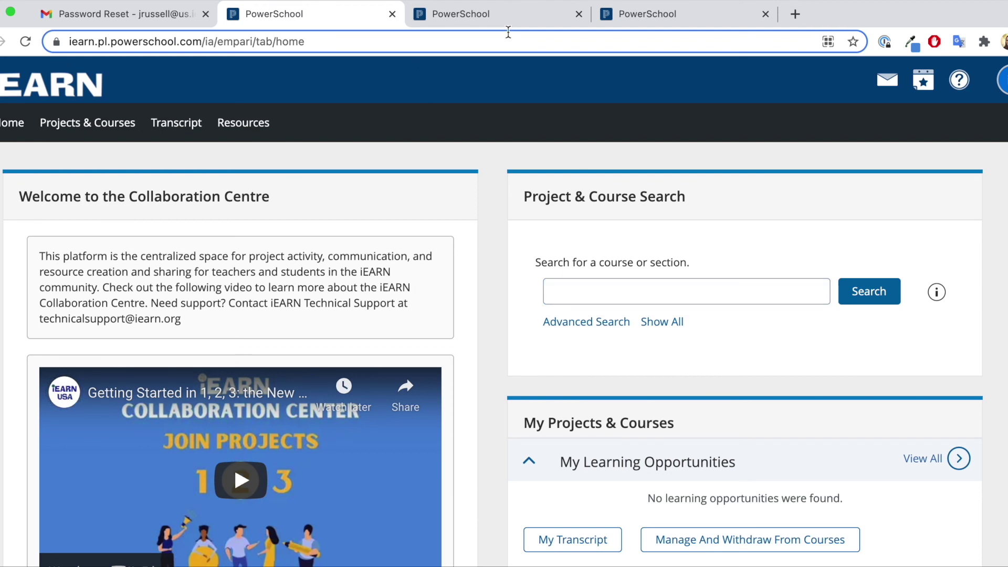